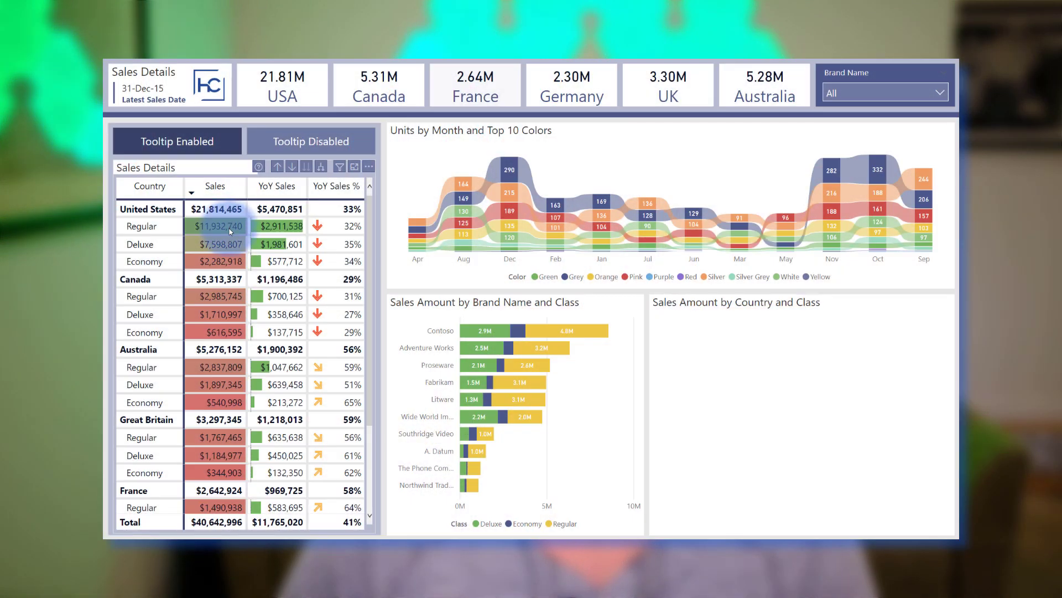
Switch the sales matrix to its tooltip-disabled version using the Tooltip Disabled button
left_click(304, 142)
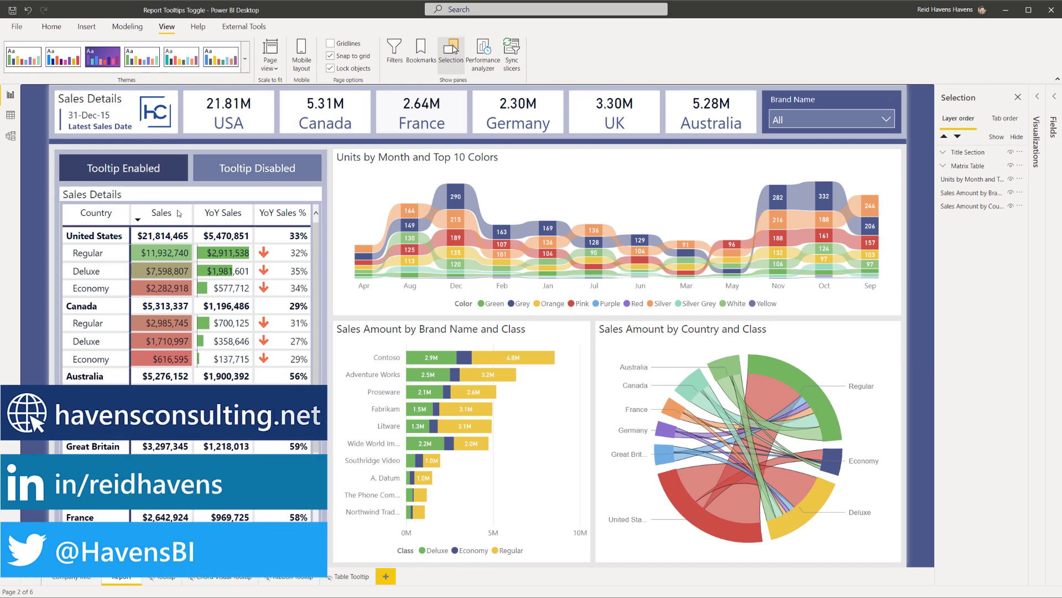
mouse_move(164, 237)
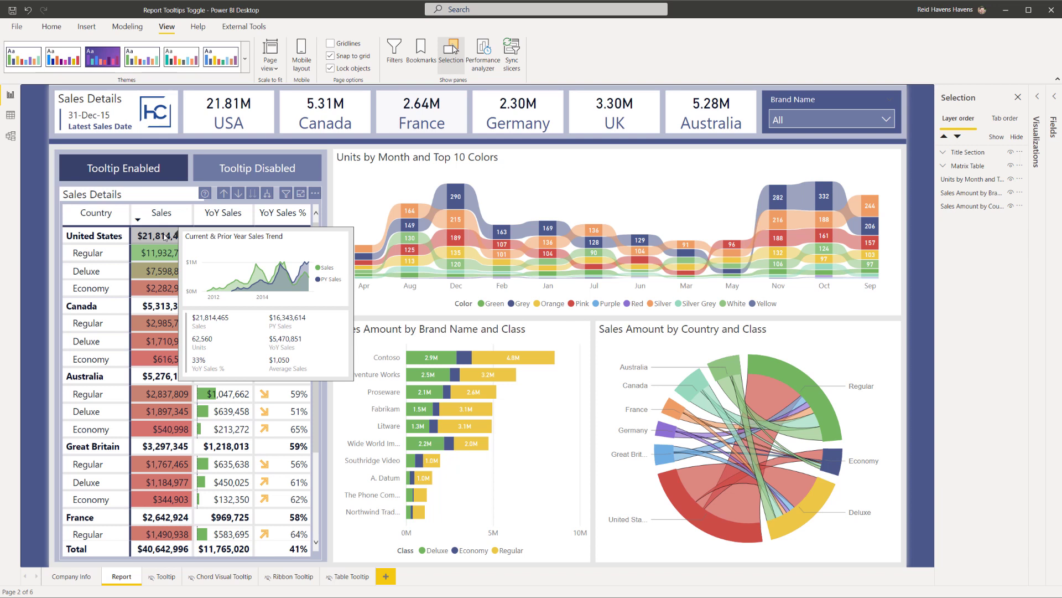
mouse_move(163, 266)
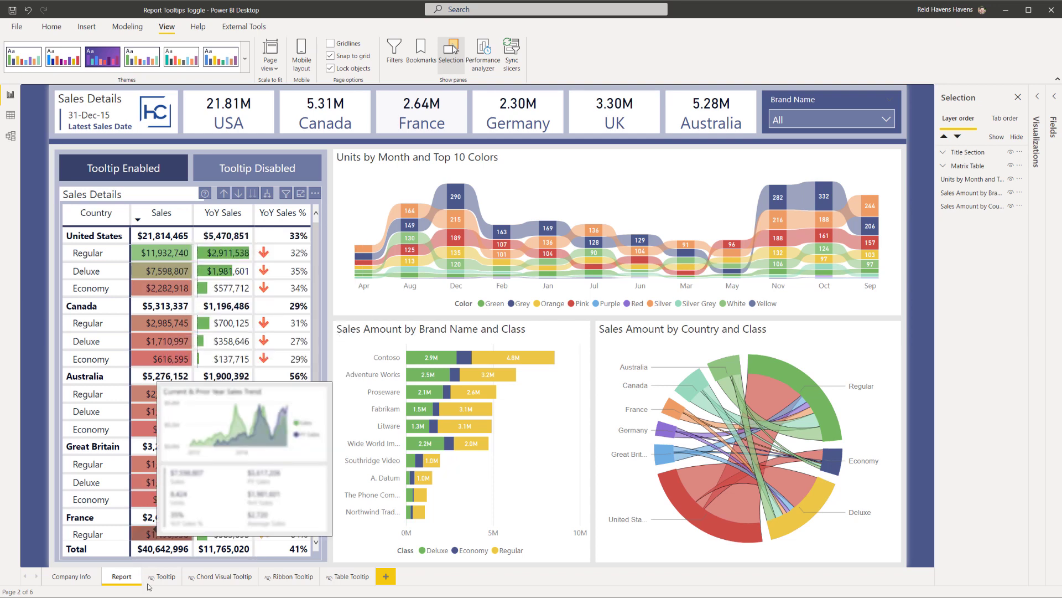
left_click(165, 578)
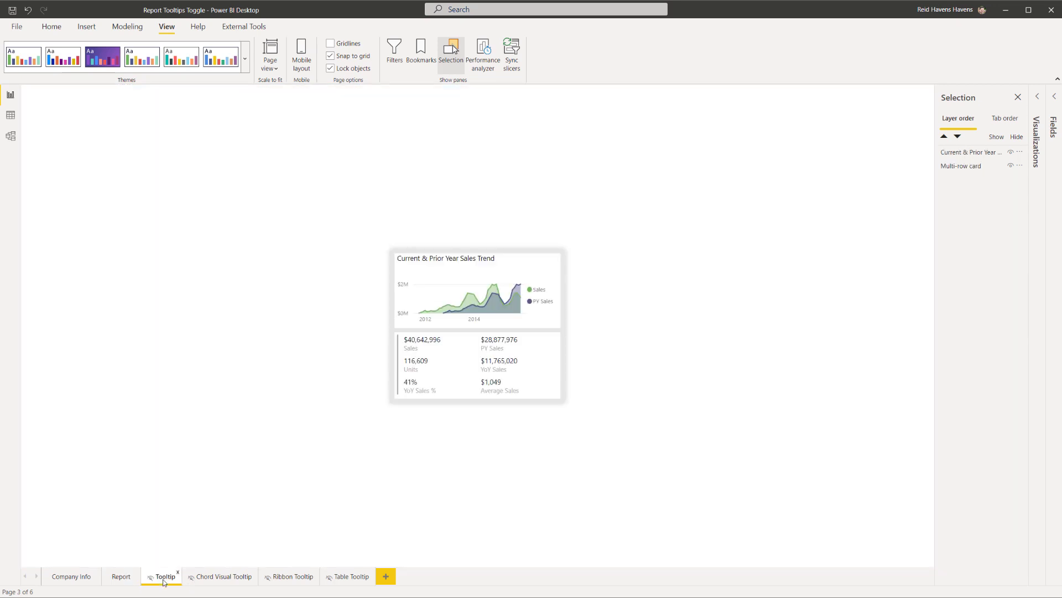
left_click(123, 577)
mouse_move(176, 258)
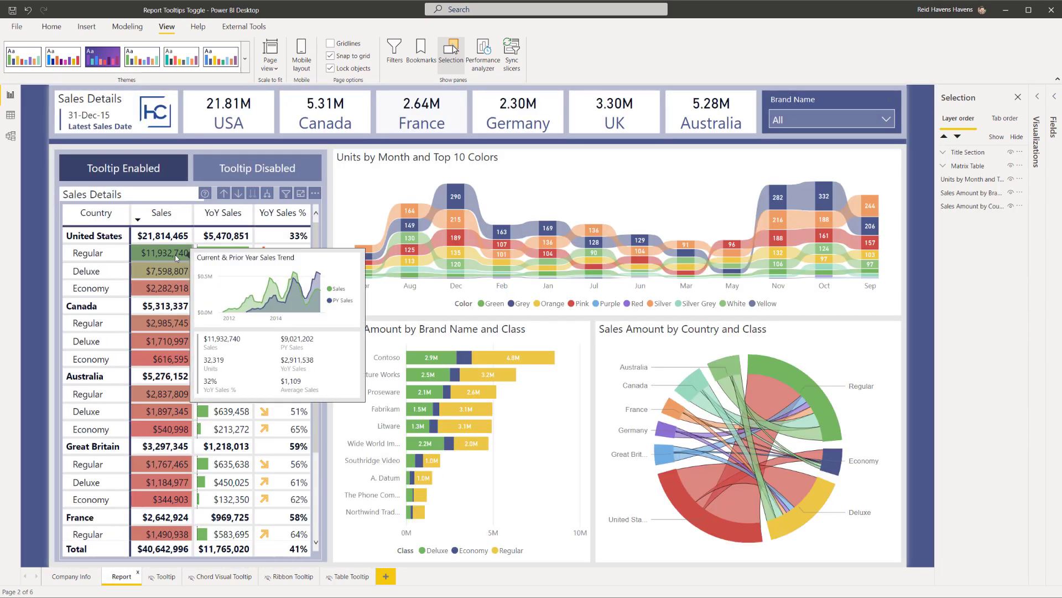
Apply Tooltip Disabled and confirm that Sales cells show only a plain value tooltip
left_click(249, 170, "ctrl")
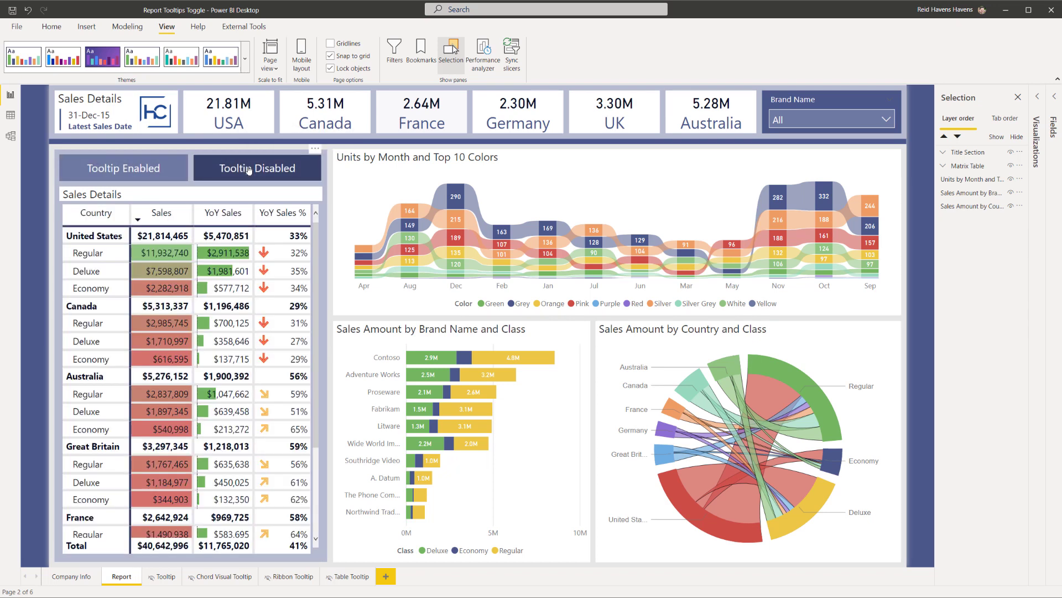
mouse_move(167, 255)
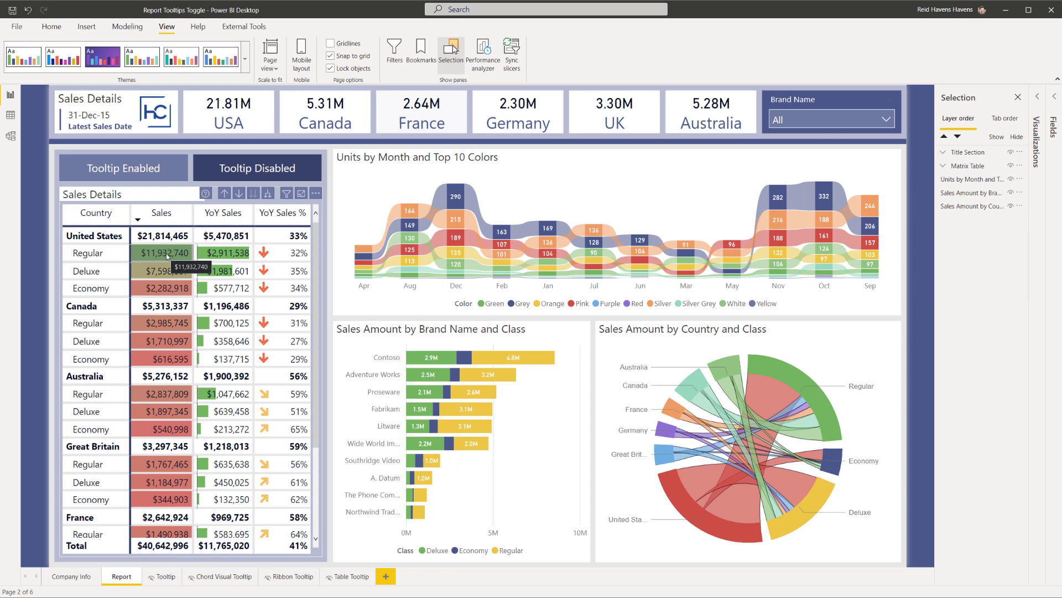
mouse_move(168, 275)
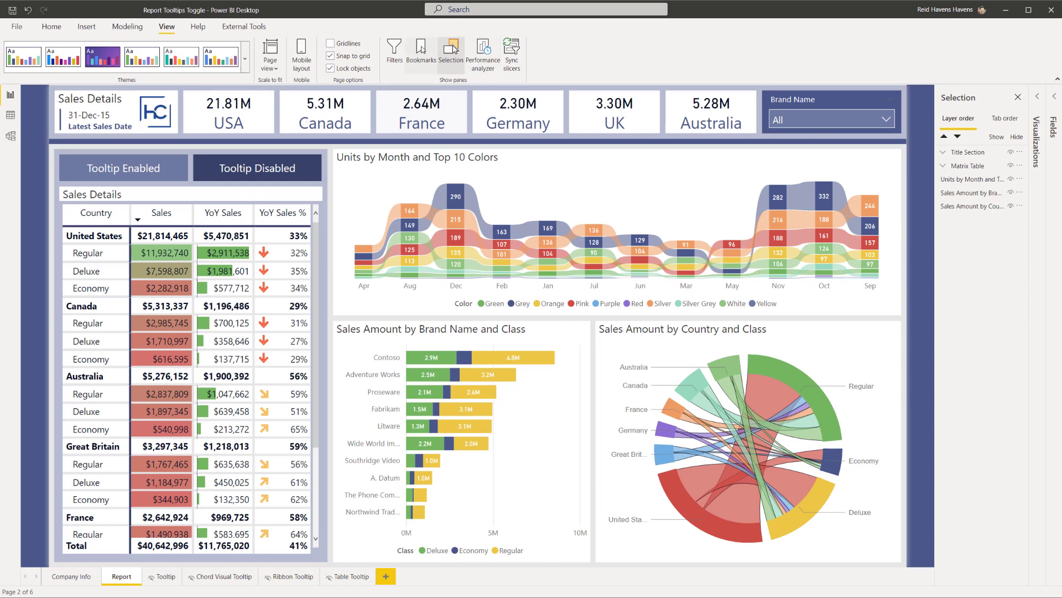
Show Bookmarks, expand the Matrix Table and Buttons layers, and return to Tooltip Enabled
left_click(421, 50)
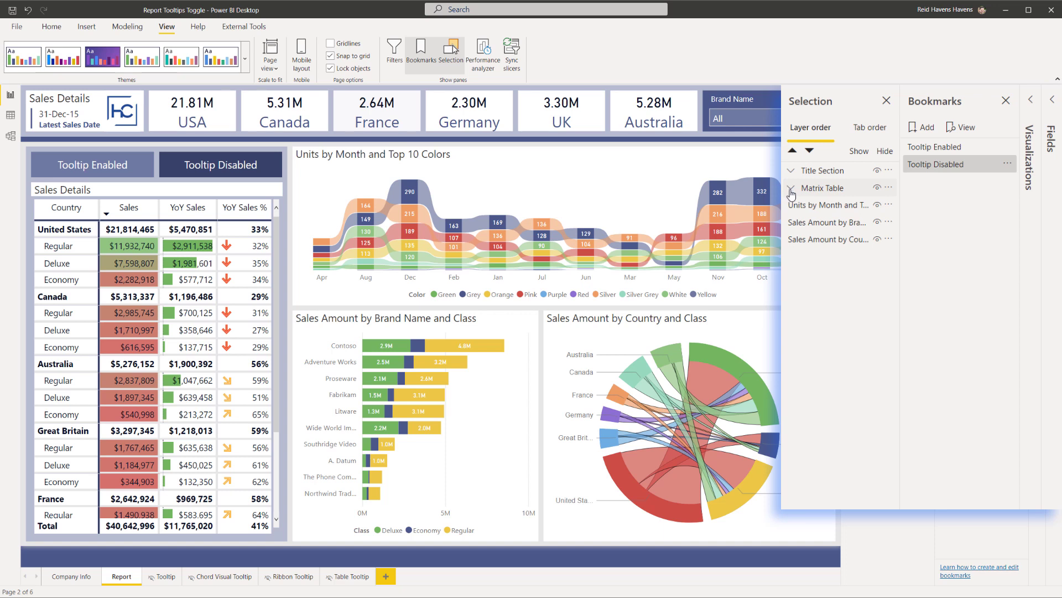
left_click(791, 188)
left_click(805, 206)
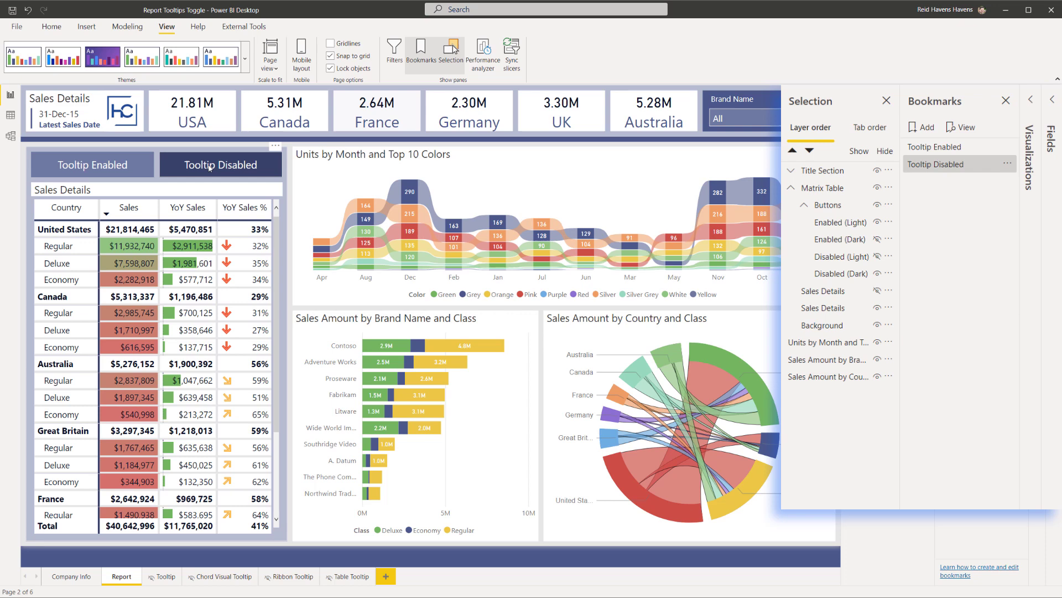
left_click(70, 169, "ctrl")
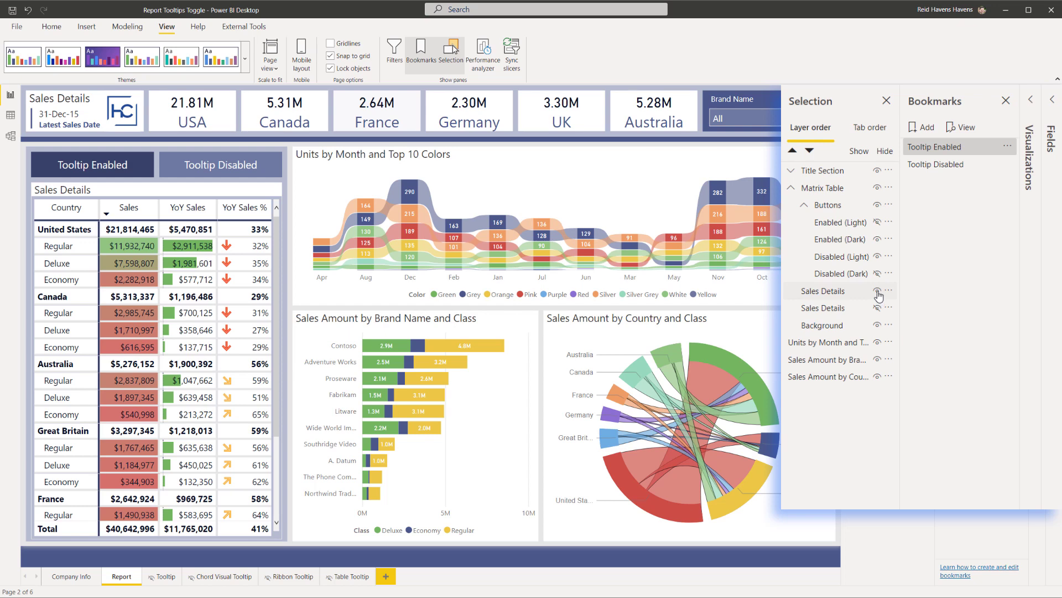
Hide the first Sales Details matrix and show the second, tooltip-free one
left_click(877, 291)
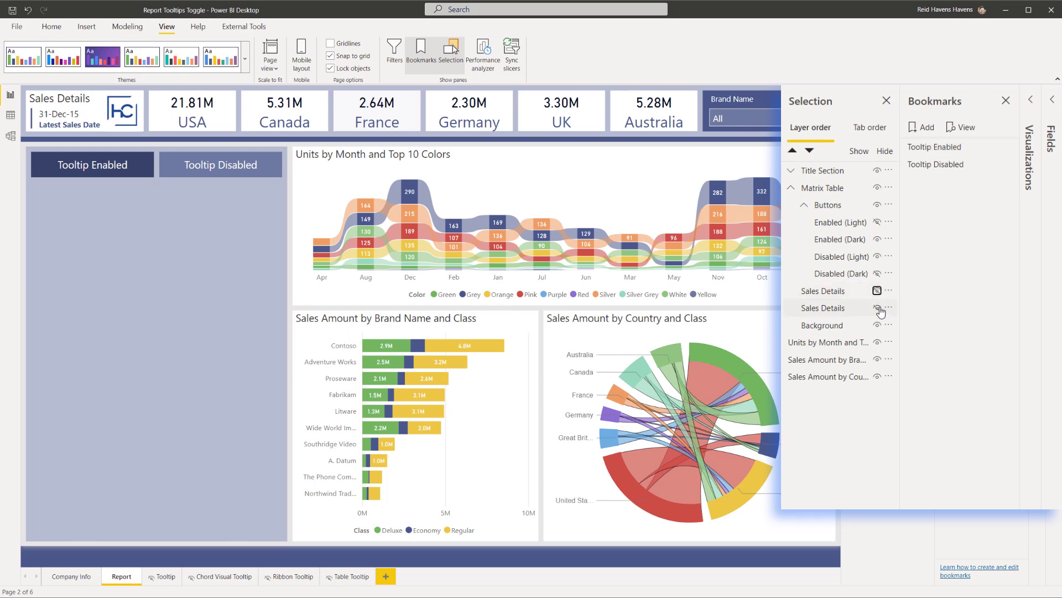
left_click(877, 308)
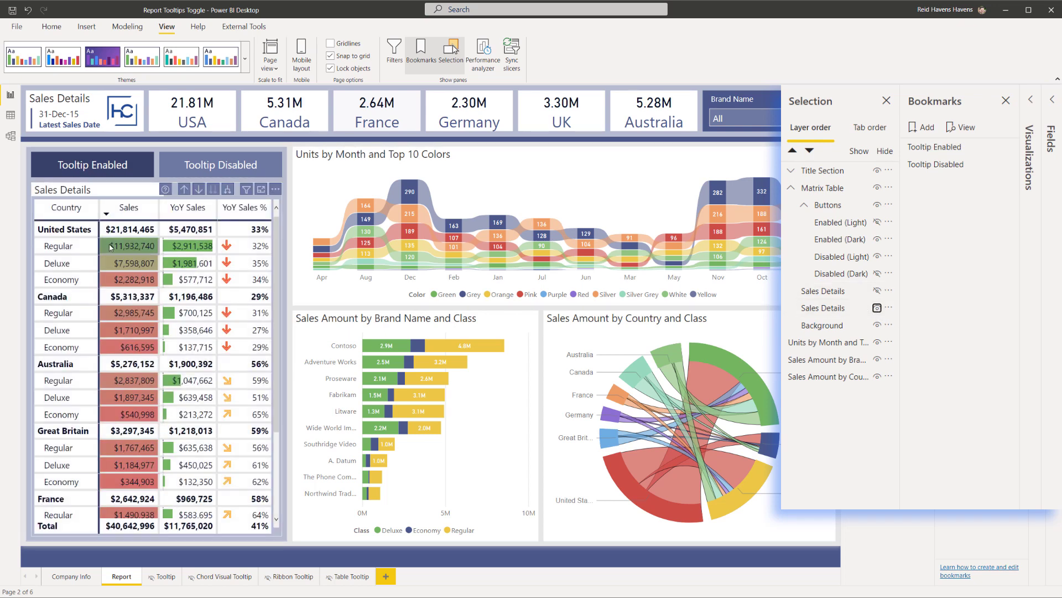
mouse_move(110, 248)
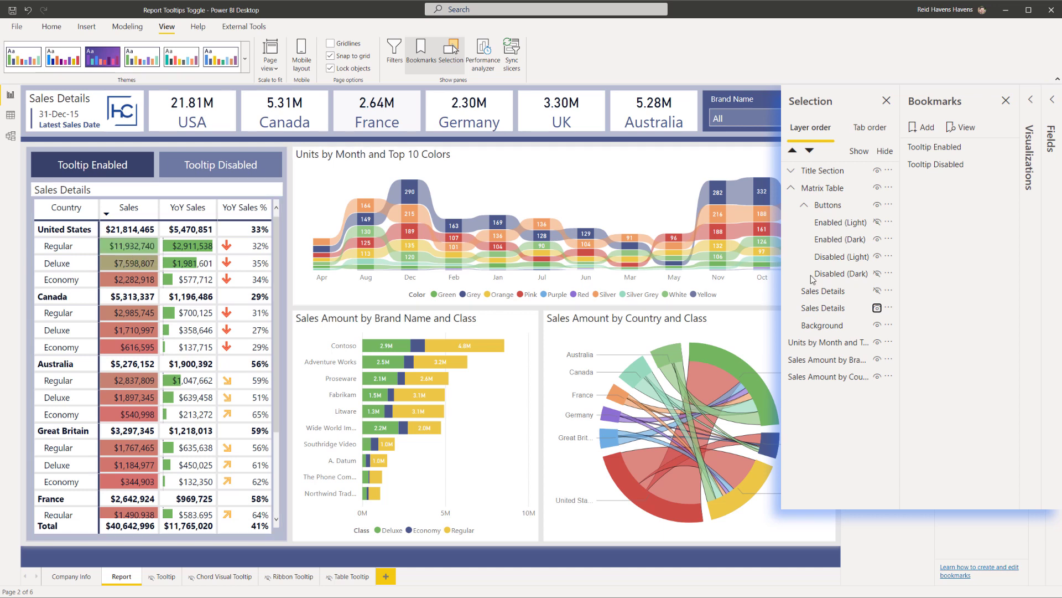
left_click(855, 270)
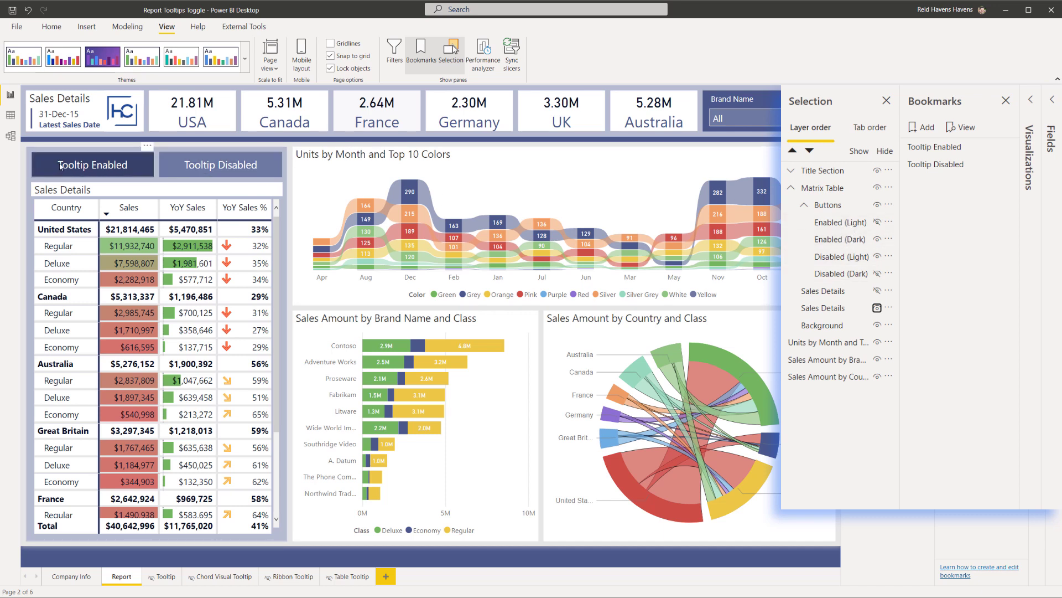
Show the light Tooltip Enabled and dark Tooltip Disabled buttons, hiding the other two variants
left_click(878, 223)
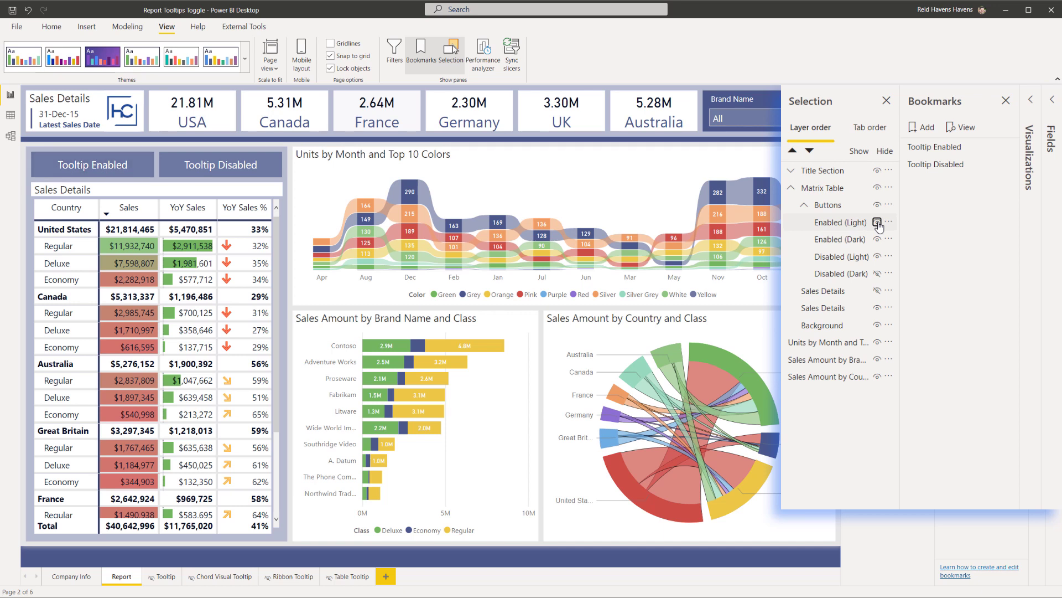
left_click(878, 240)
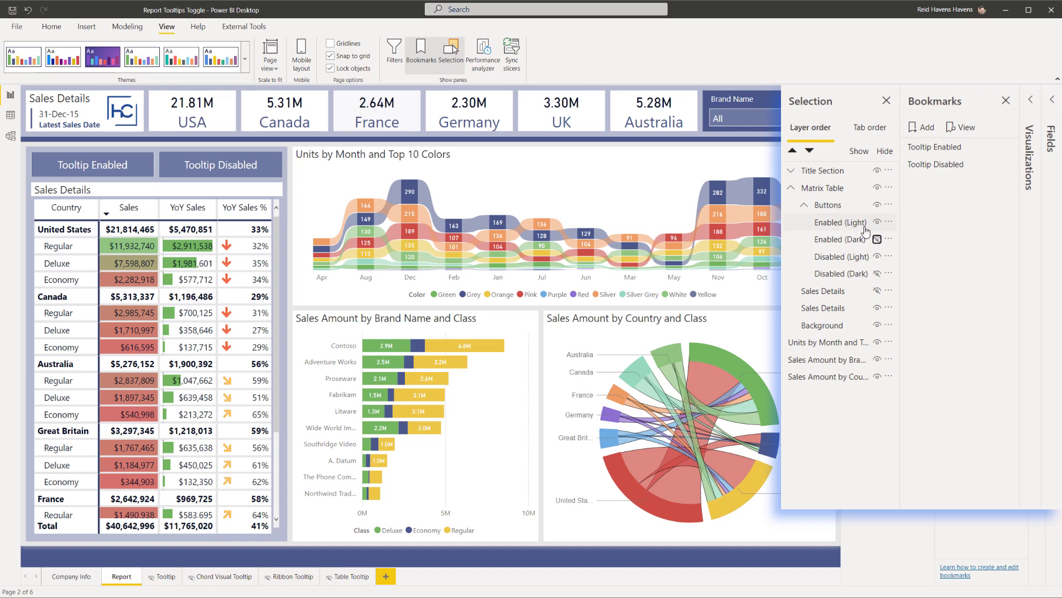
left_click(877, 256)
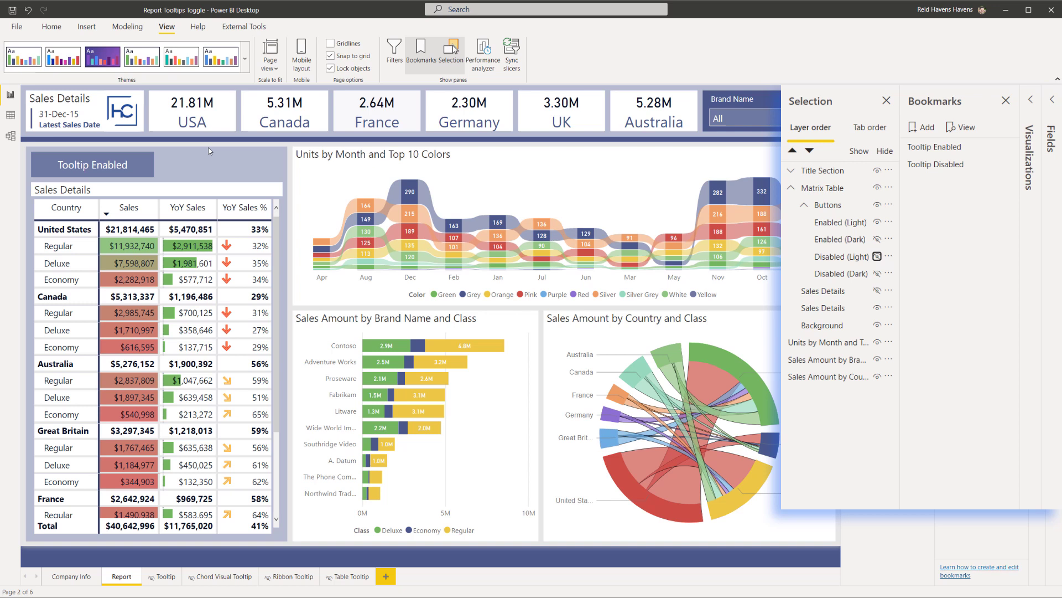
left_click(877, 274)
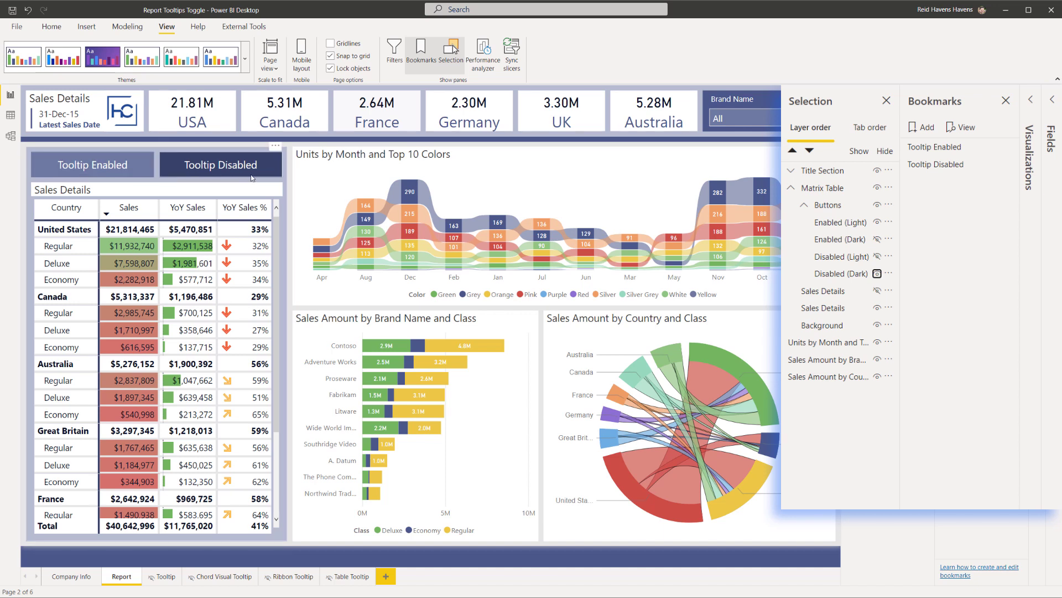
mouse_move(132, 251)
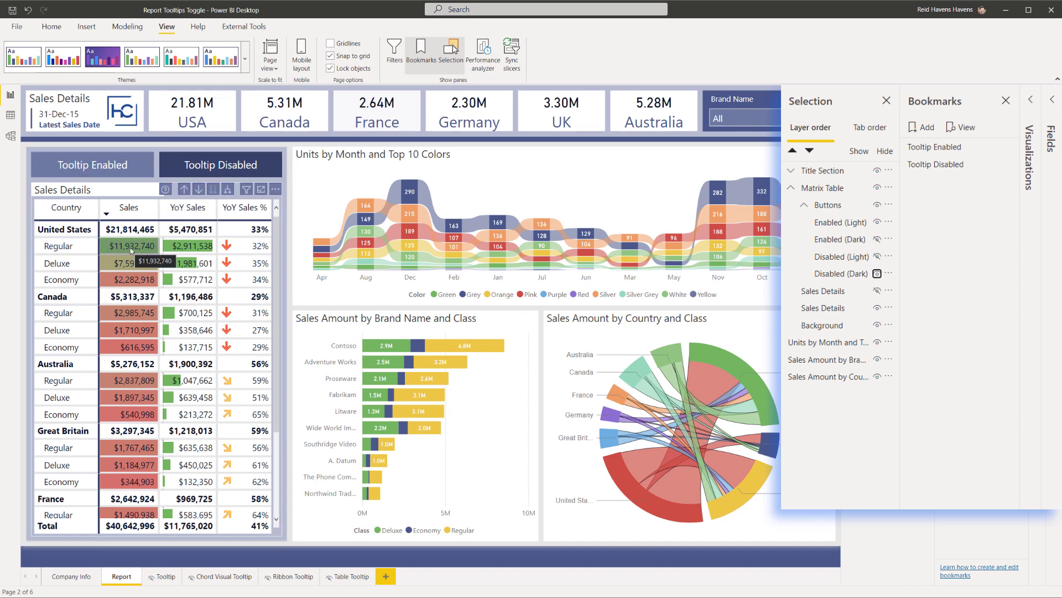
Select the Matrix Table group and add a new bookmark named 'Disabled Test'
left_click(828, 191)
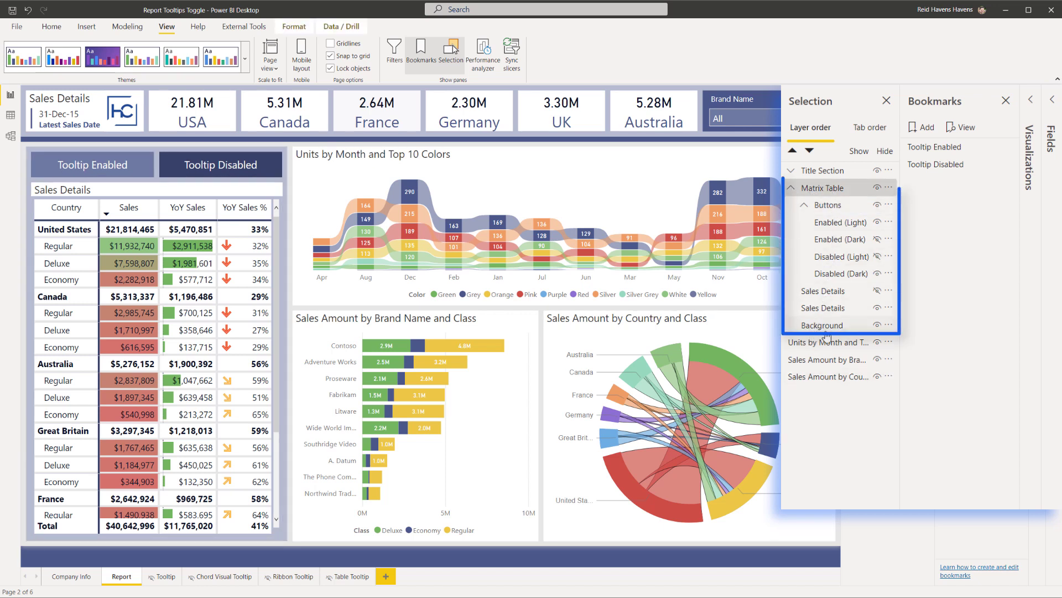
left_click(921, 128)
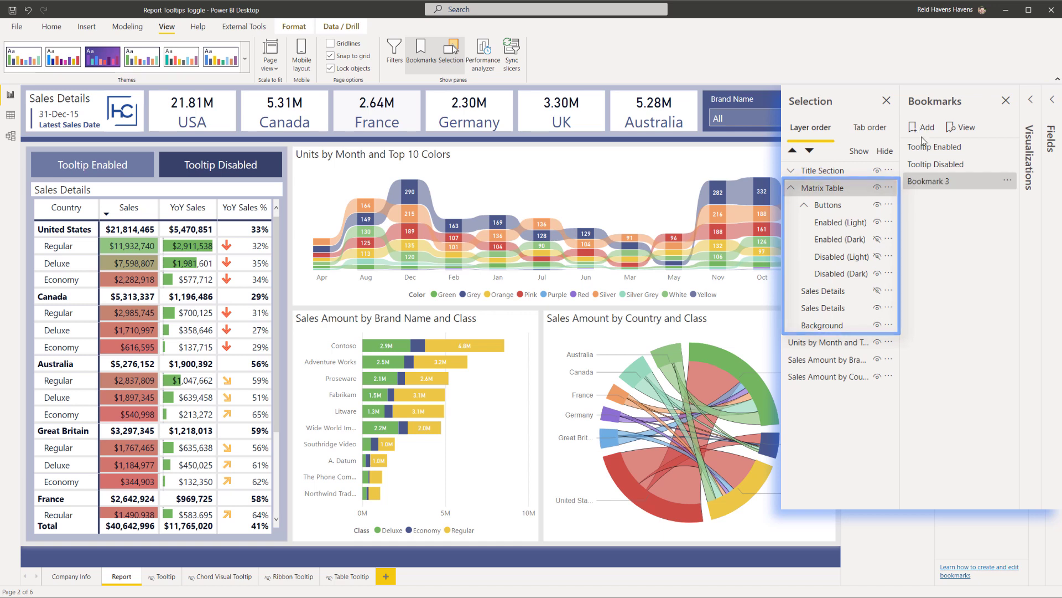
left_click(1008, 182)
left_click(969, 209)
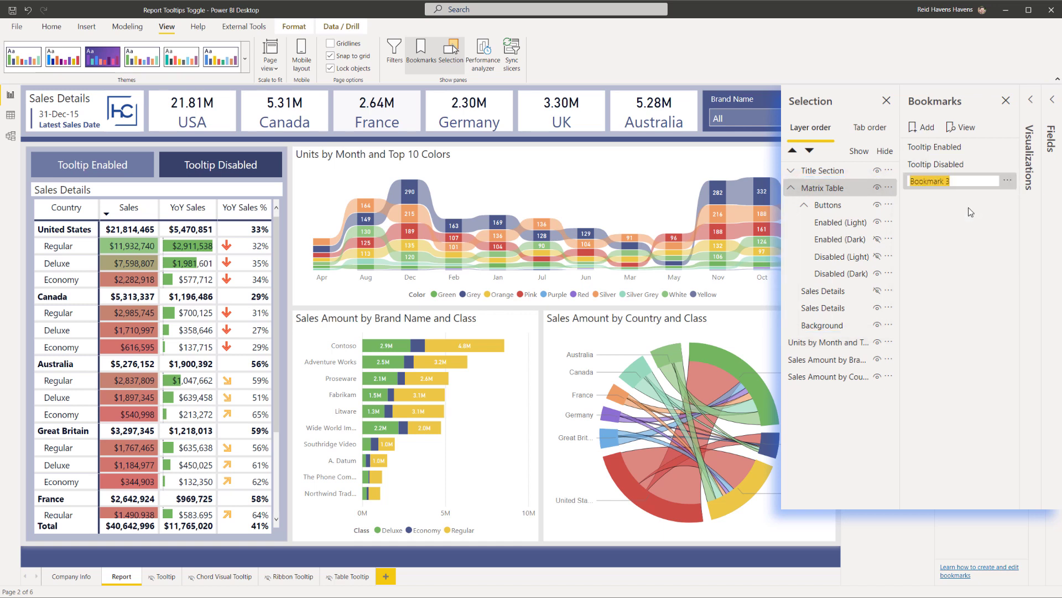
type("Disabled Text")
key("Return")
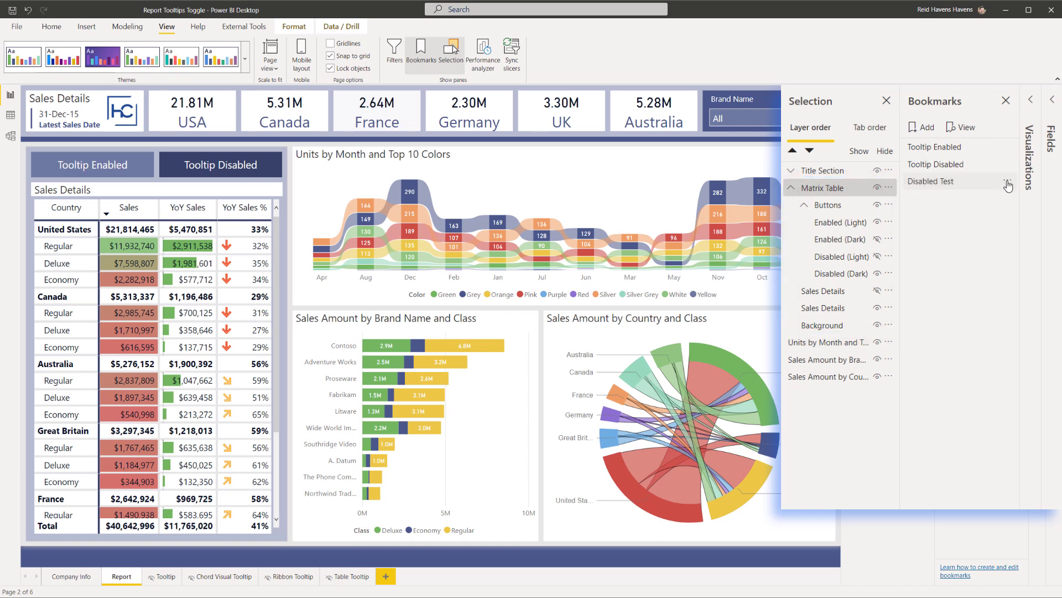
Make Disabled Test ignore Data and Current page and apply only to selected visuals
left_click(1008, 181)
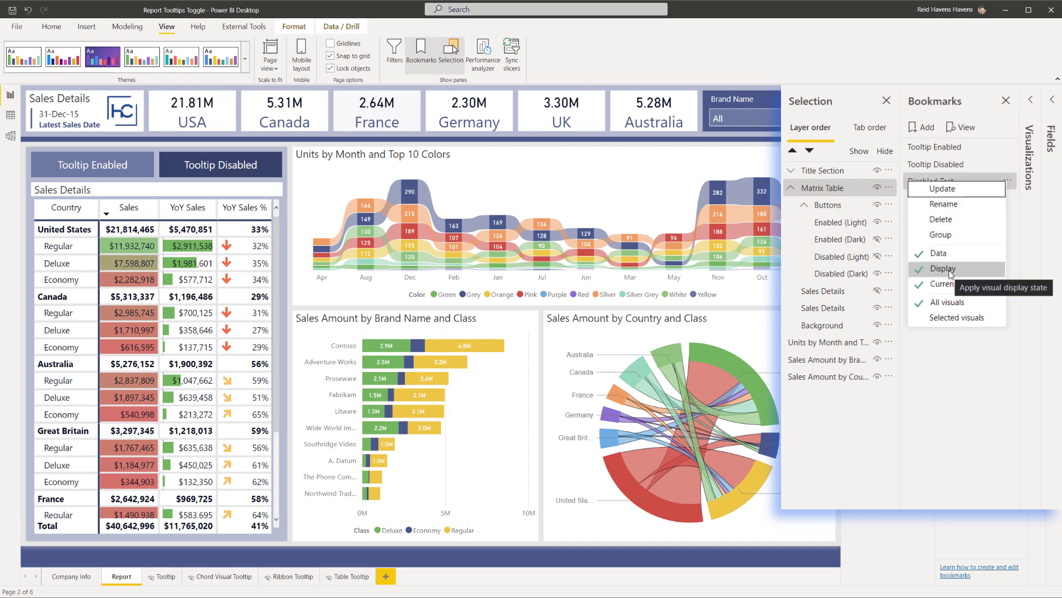
left_click(939, 256)
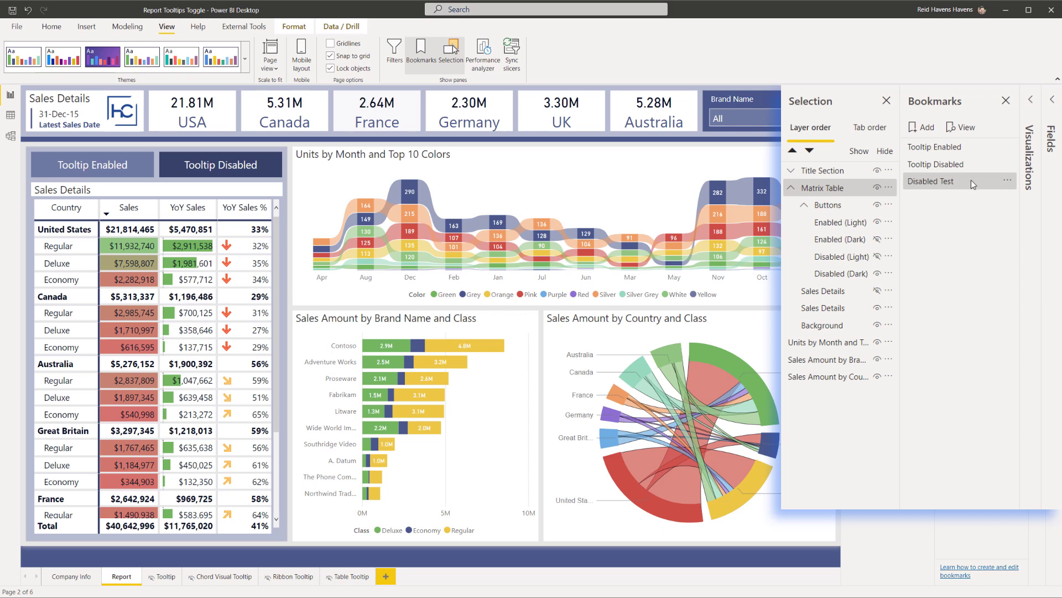
right_click(913, 183)
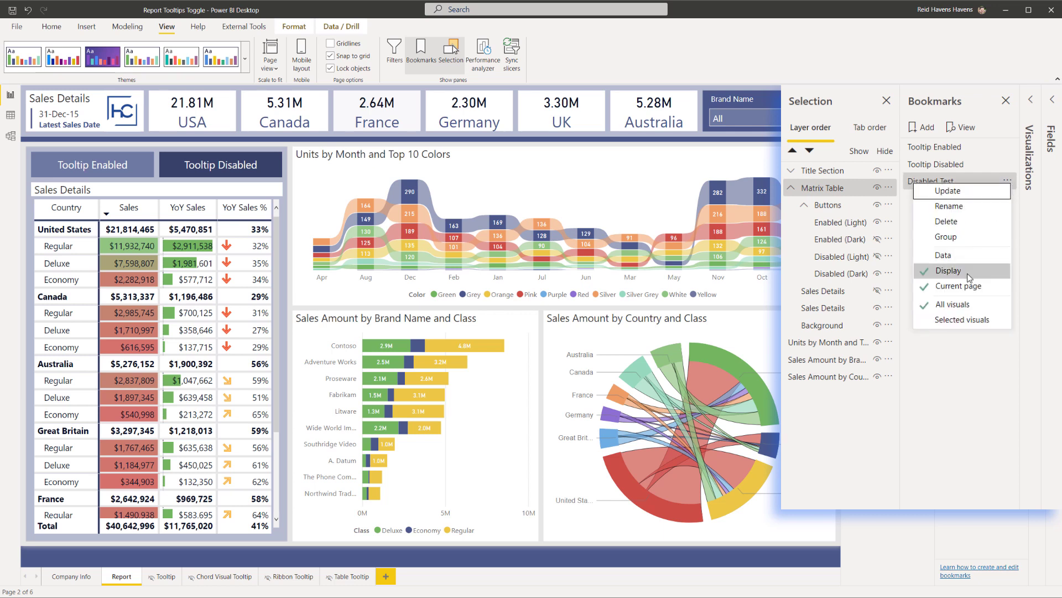
left_click(939, 287)
right_click(911, 181)
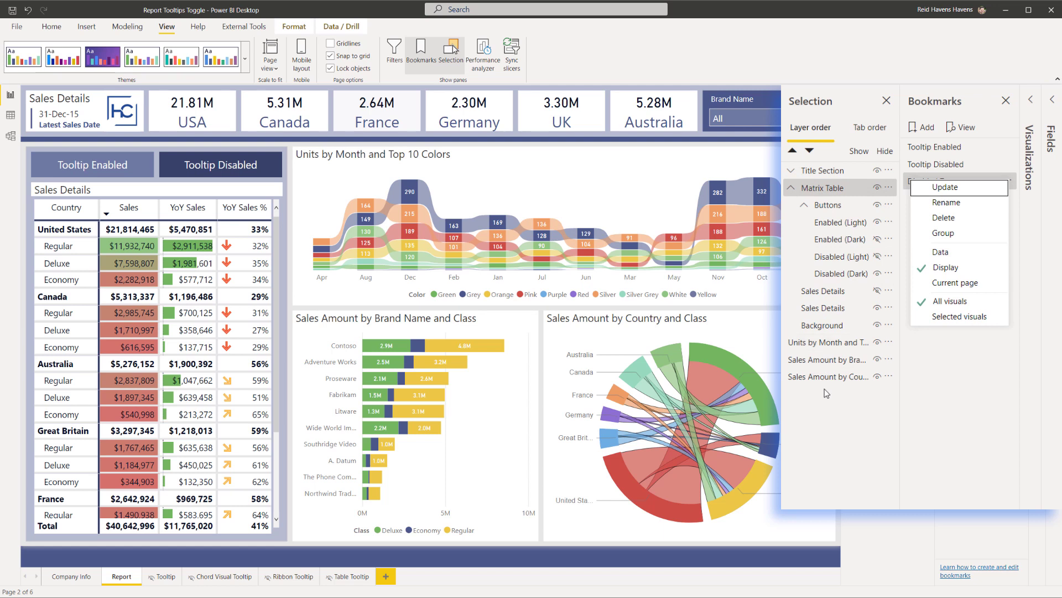
left_click(961, 318)
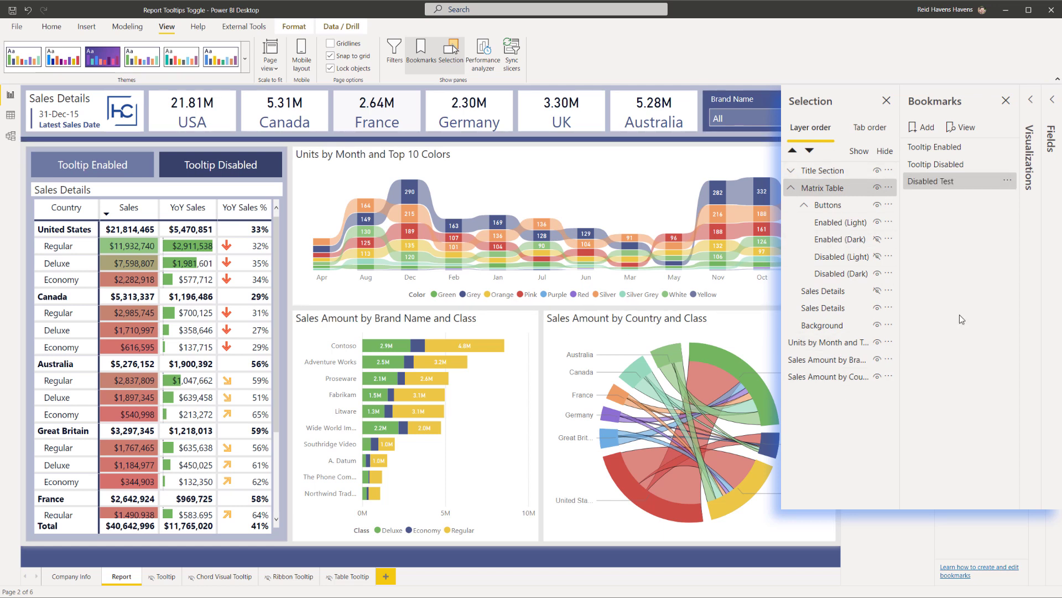
Apply Tooltip Enabled, then the Disabled Test bookmark, and select the Tooltip Enabled button
left_click(67, 166, "ctrl")
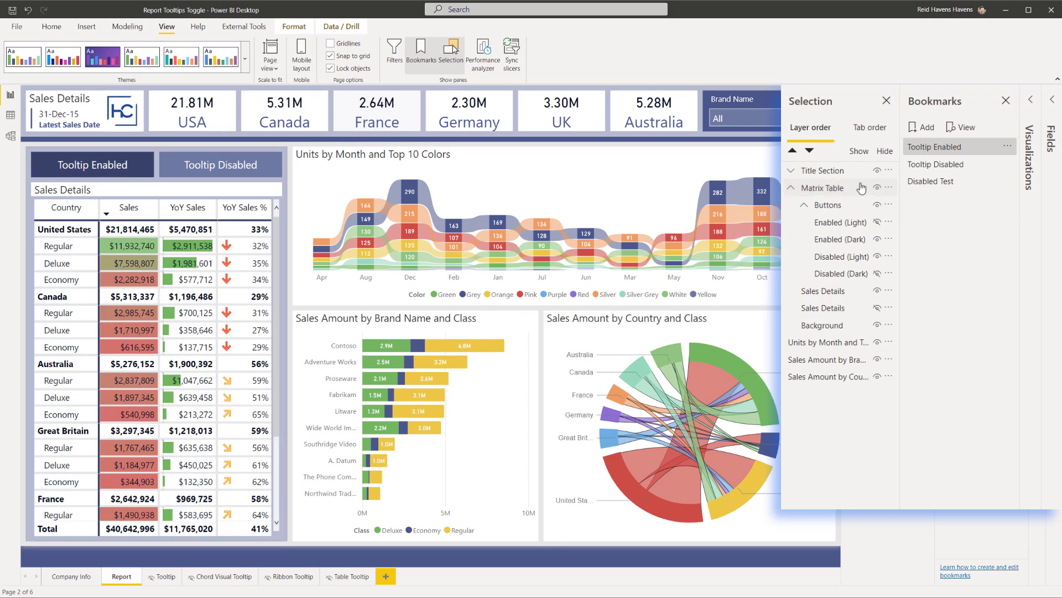
left_click(935, 187)
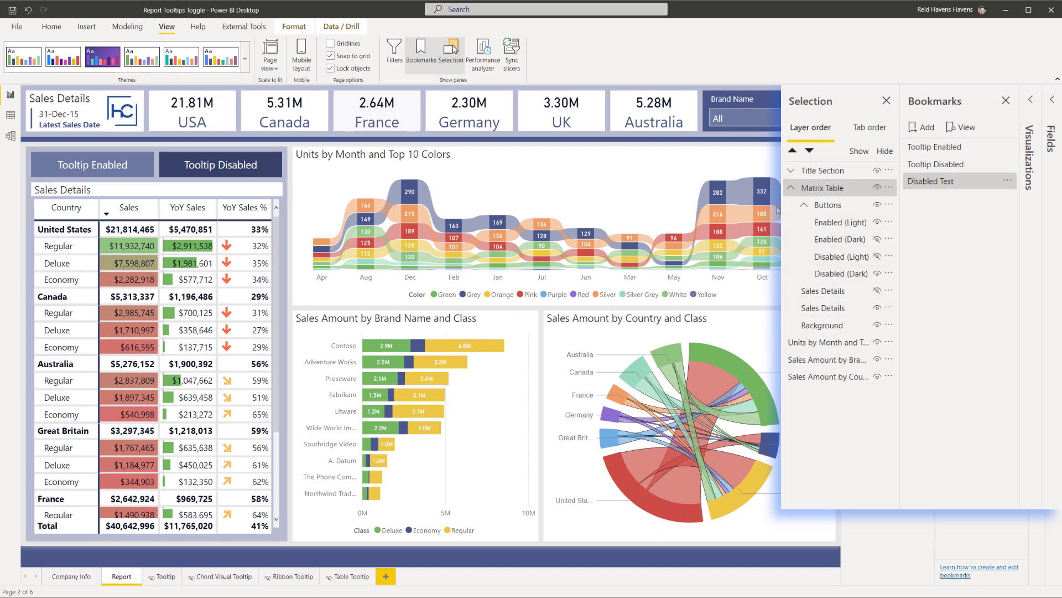
left_click(82, 167)
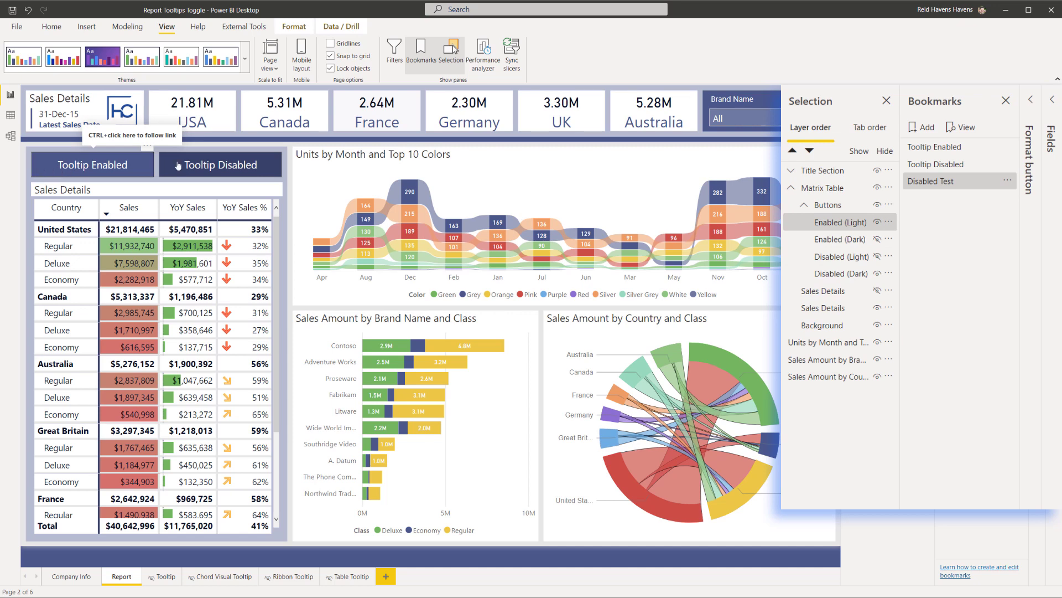
Reveal the button's Action card: Type Bookmark, Bookmark Tooltip Enabled
left_click(1032, 101)
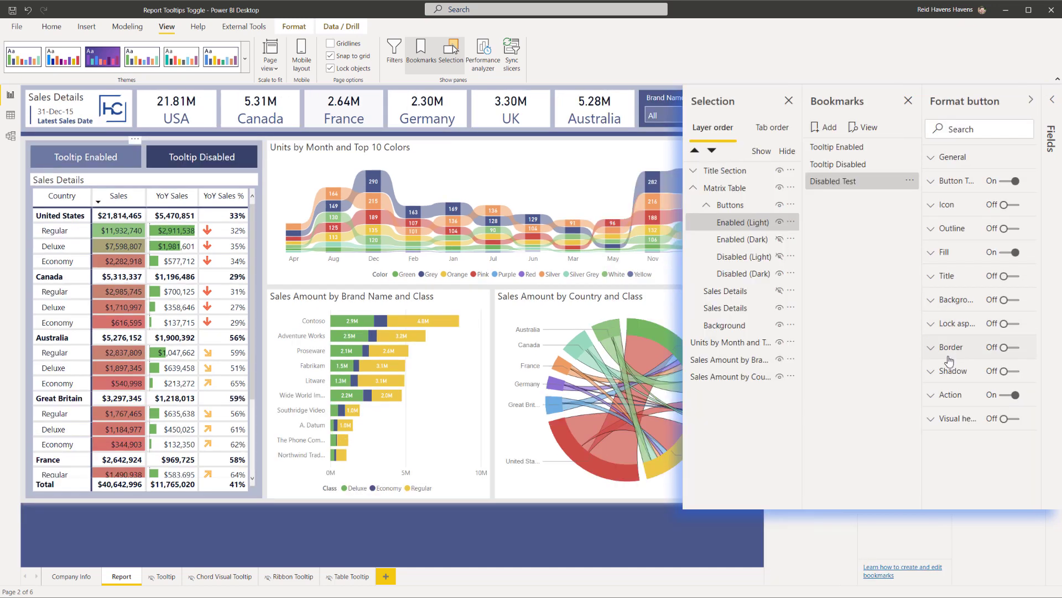
left_click(935, 394)
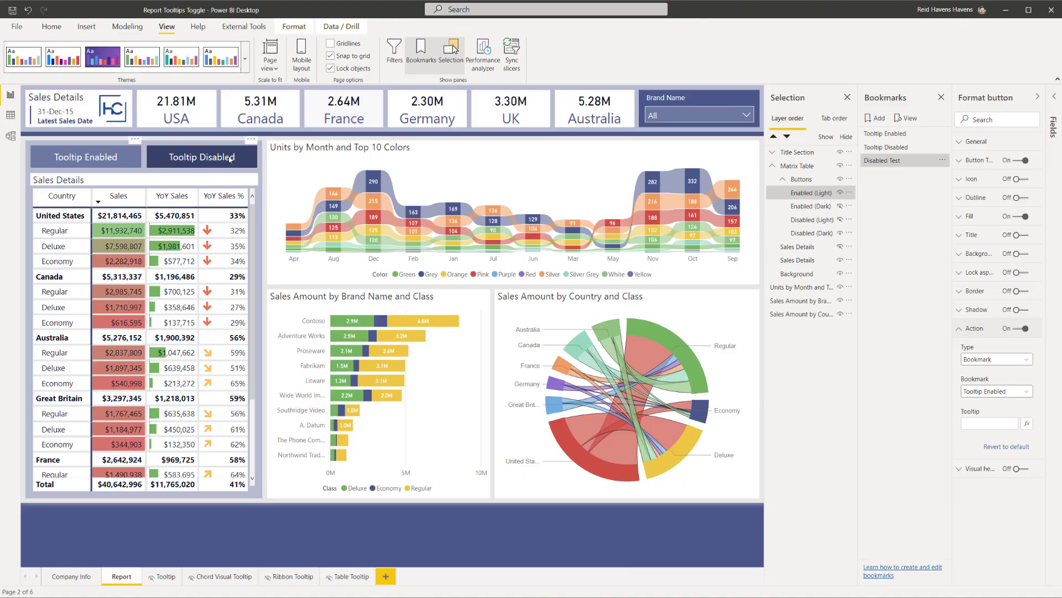
Select the Sales Details matrix, test its report-page tooltip in Format visual, then switch it off
left_click(86, 182)
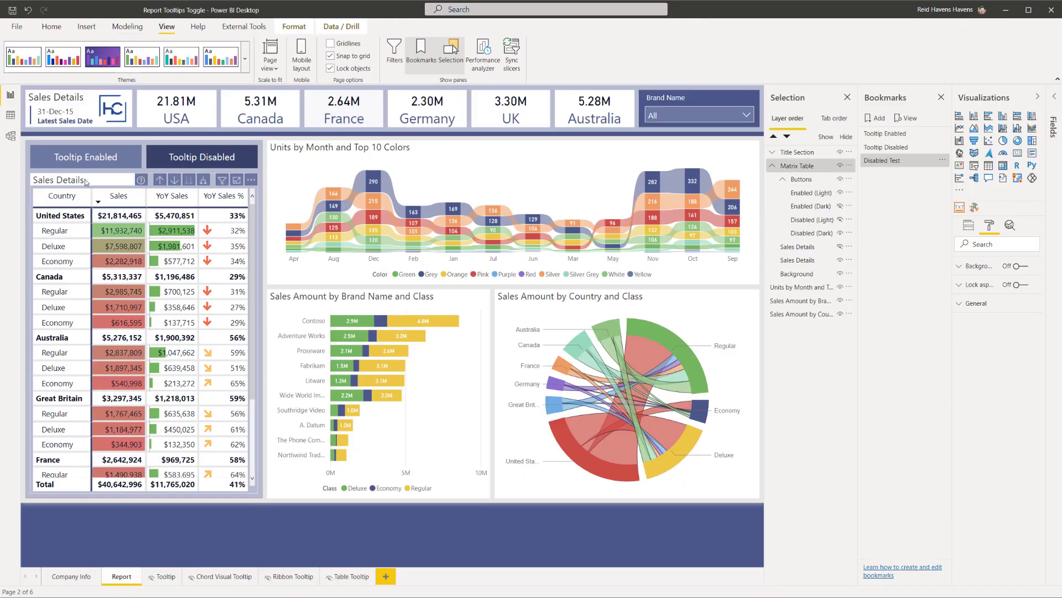
left_click(71, 184)
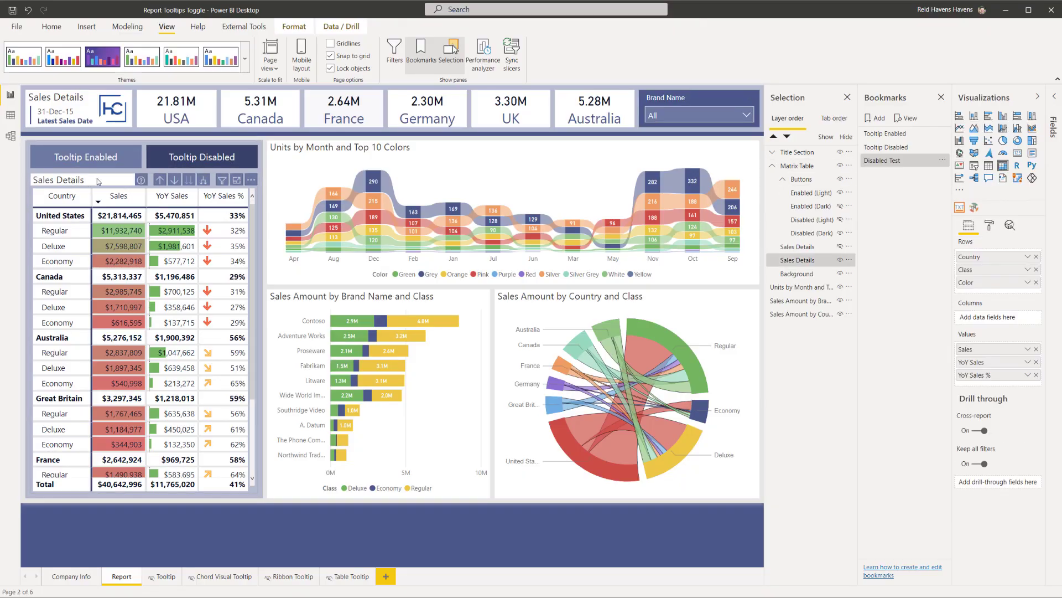
left_click(989, 225)
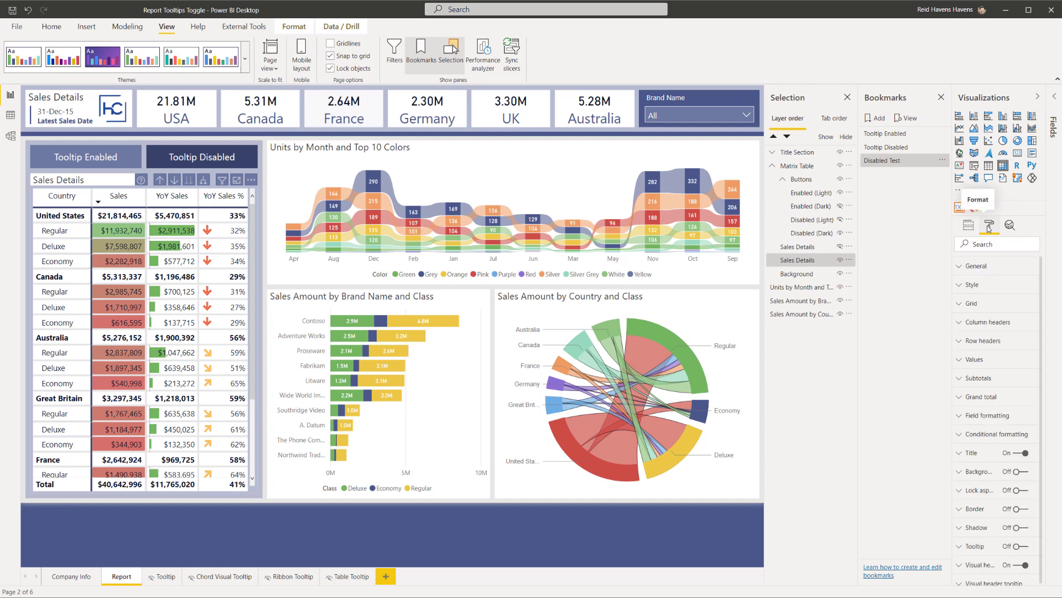
left_click(1020, 544)
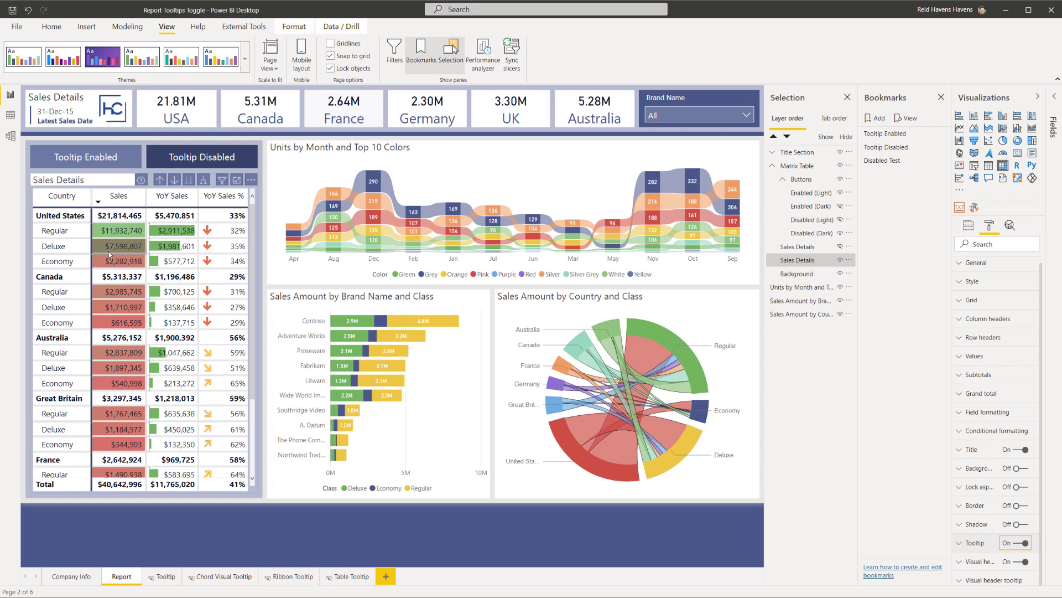
mouse_move(109, 255)
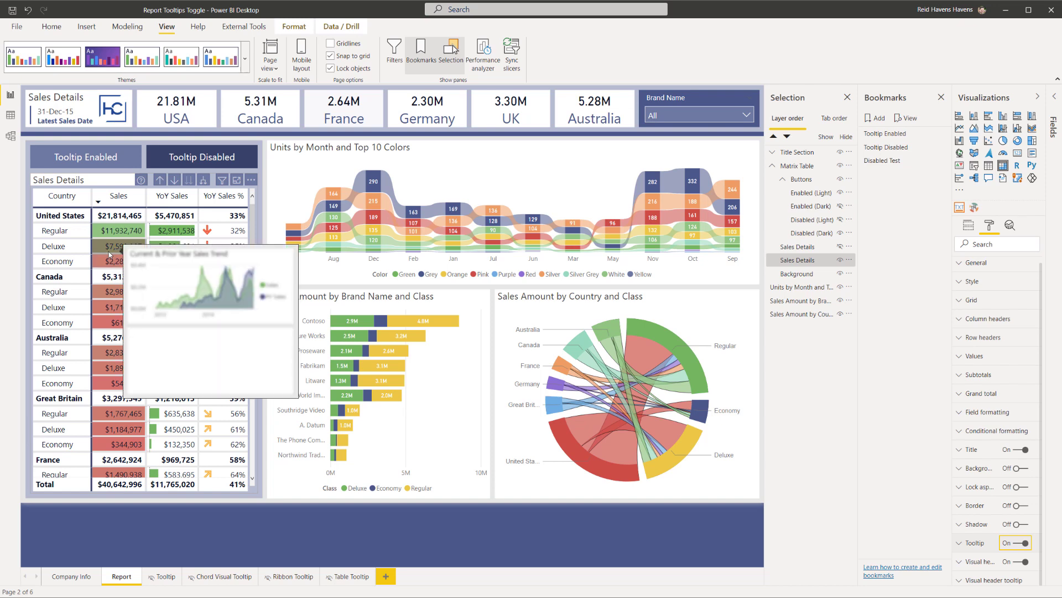
left_click(1023, 545)
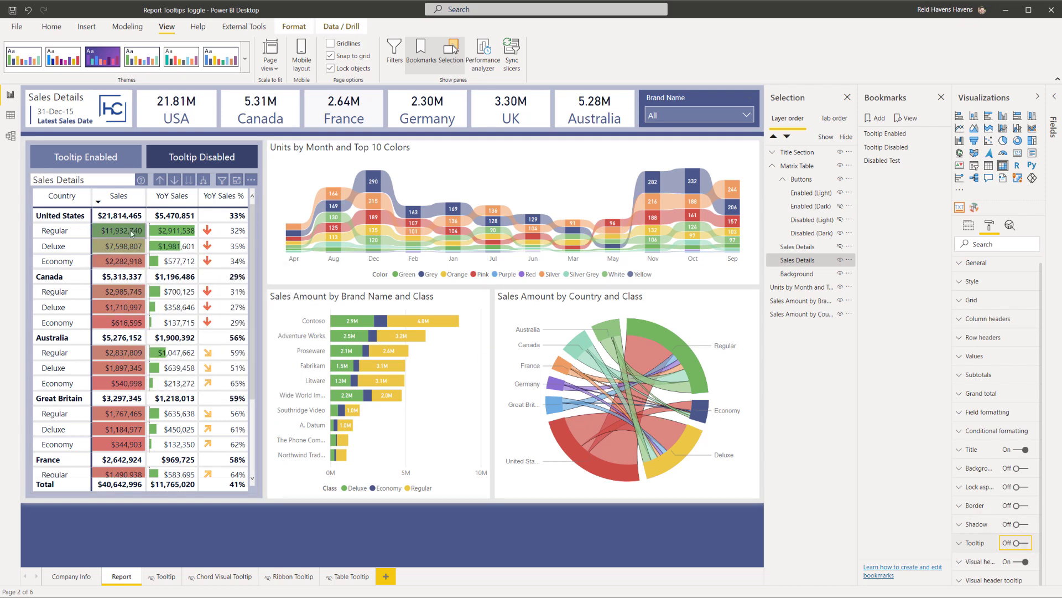